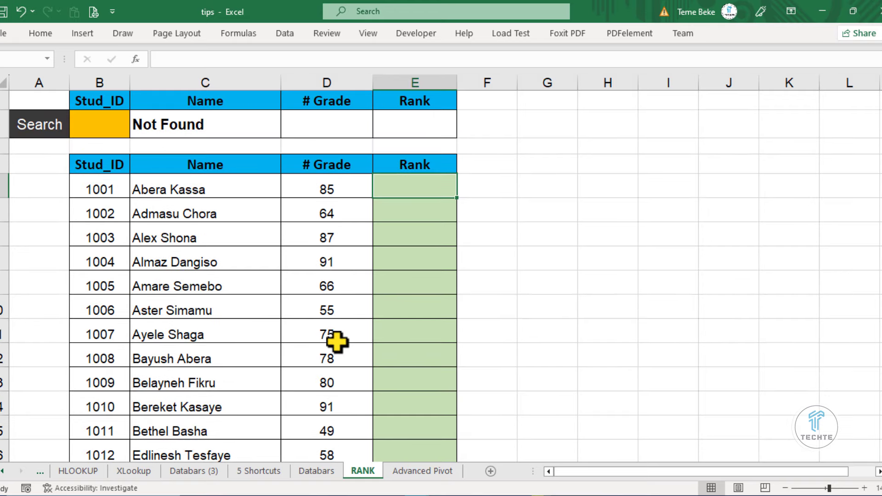
Begin the formula =RANK(D5,(D5:D19 in E5, ranking D5's grade against D5:D19
scroll(368, 257, down, 1)
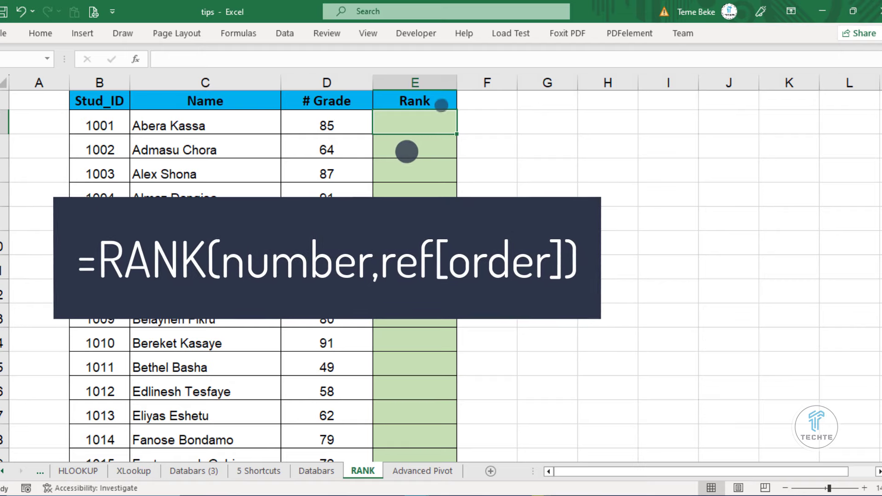
text(=)
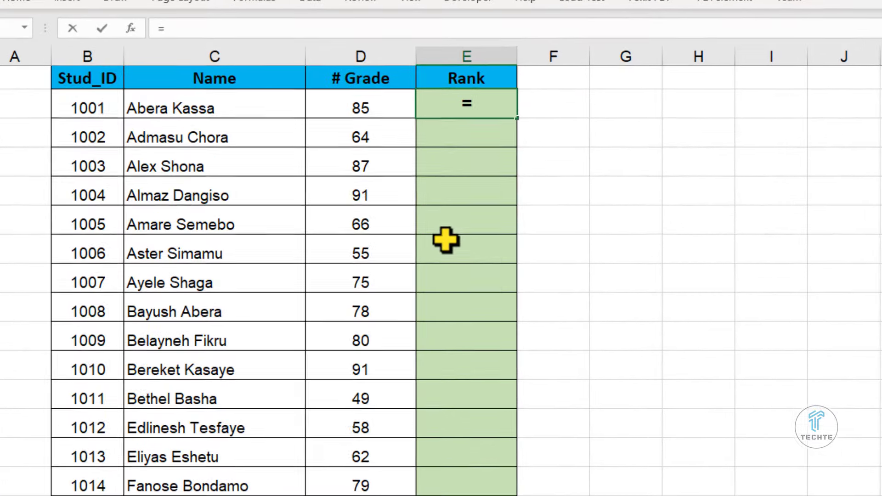
text(RANK)
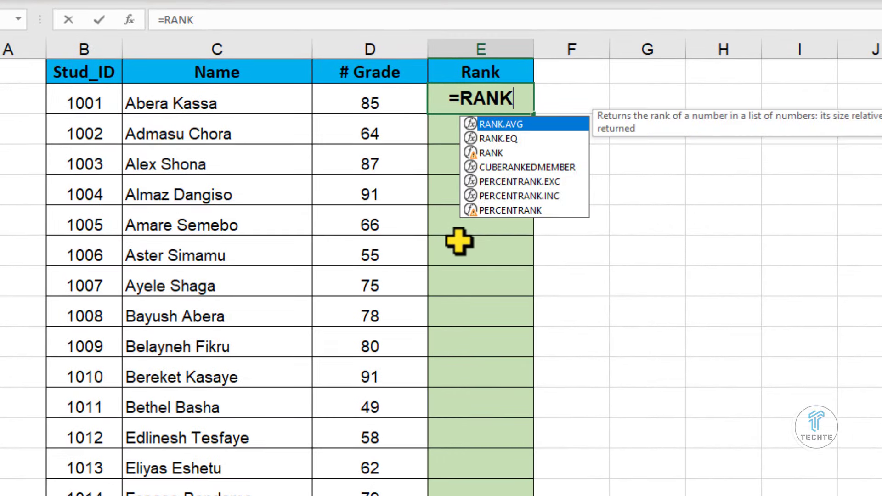
text(()
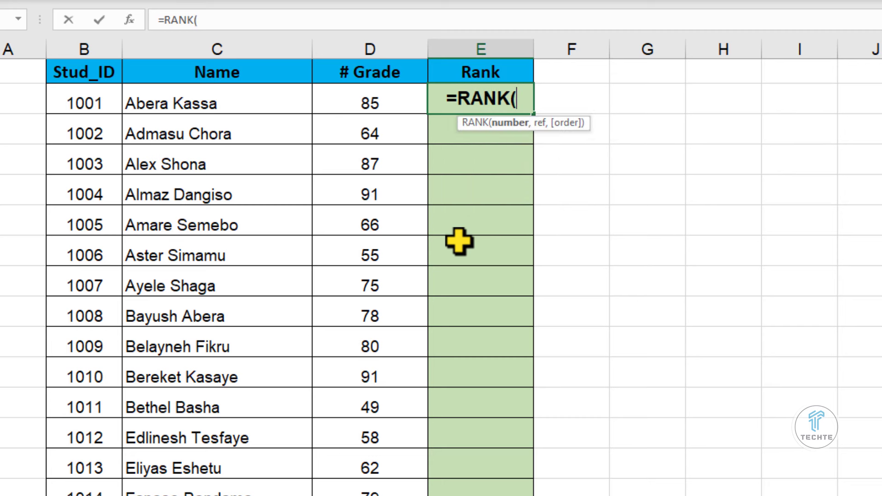
click(349, 103)
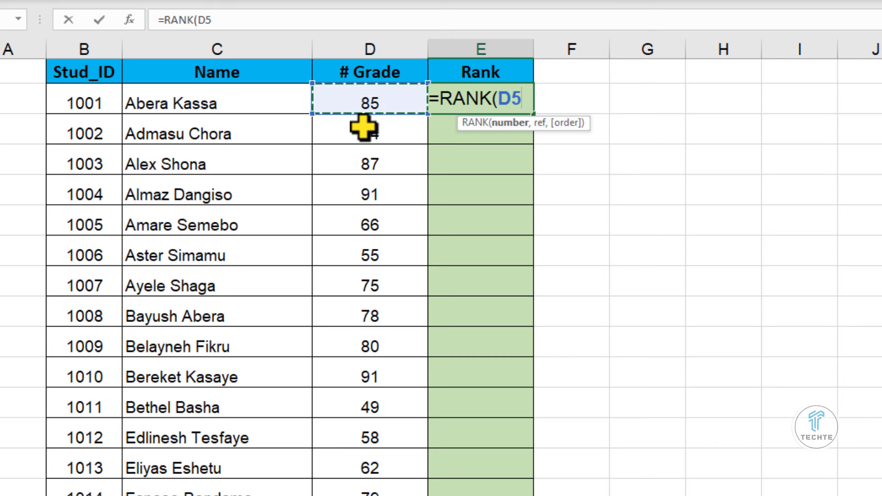
text(,()
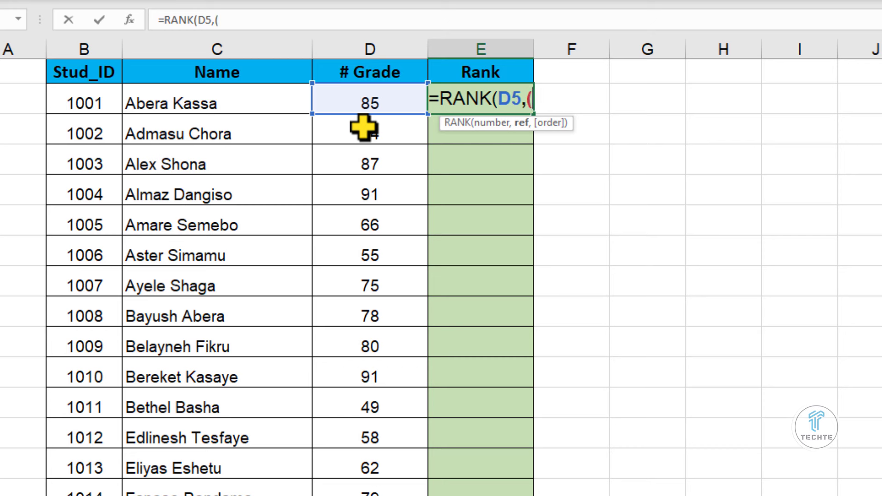
drag(394, 92, 382, 475)
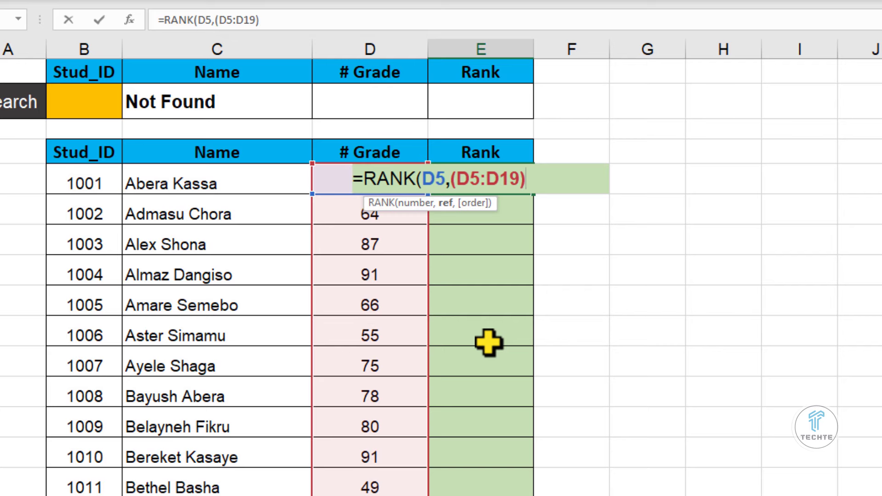
scroll(460, 345, down, 1)
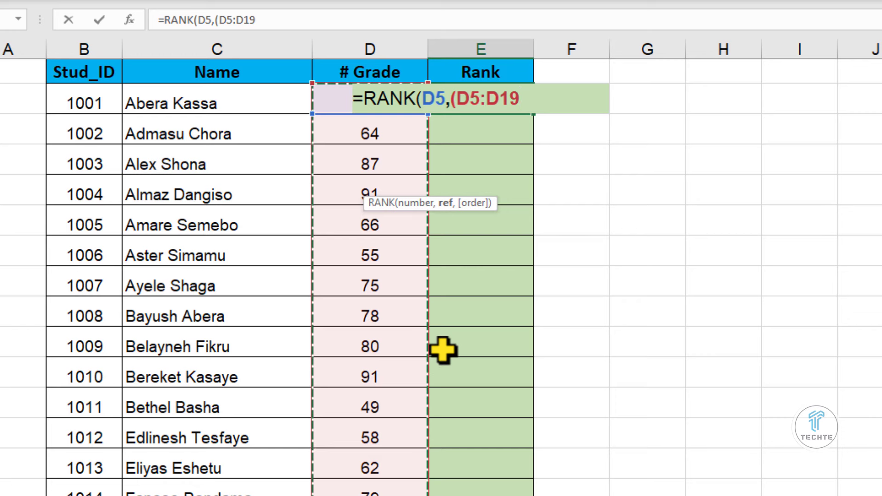
Make the range absolute and complete =RANK(D5,($D$5:$D$19),0) in E5, showing rank 4
key(F4)
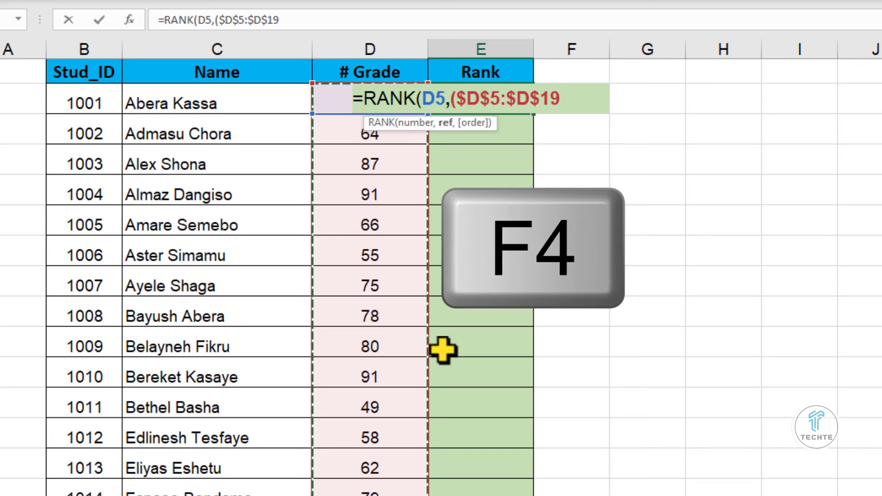
text())
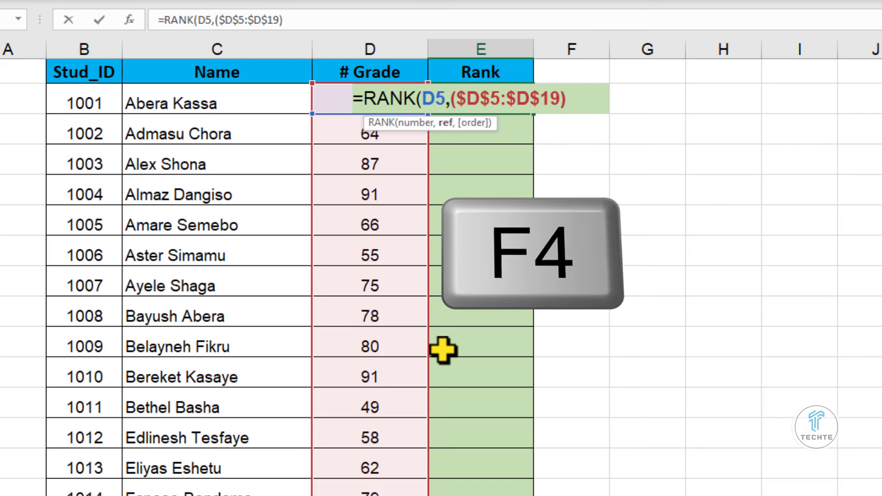
text(,)
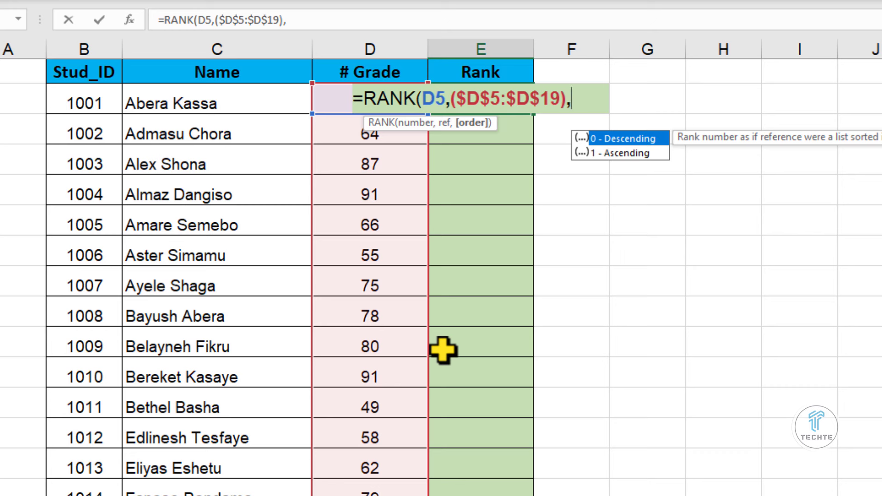
text(0)
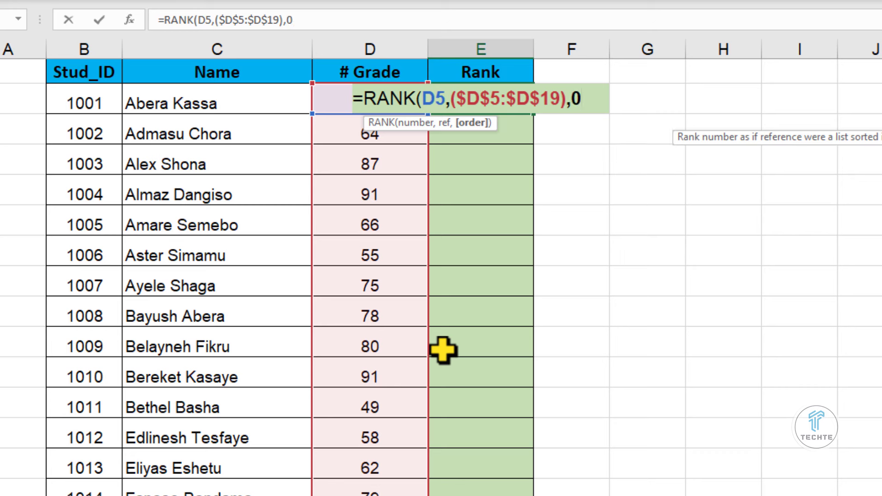
text())
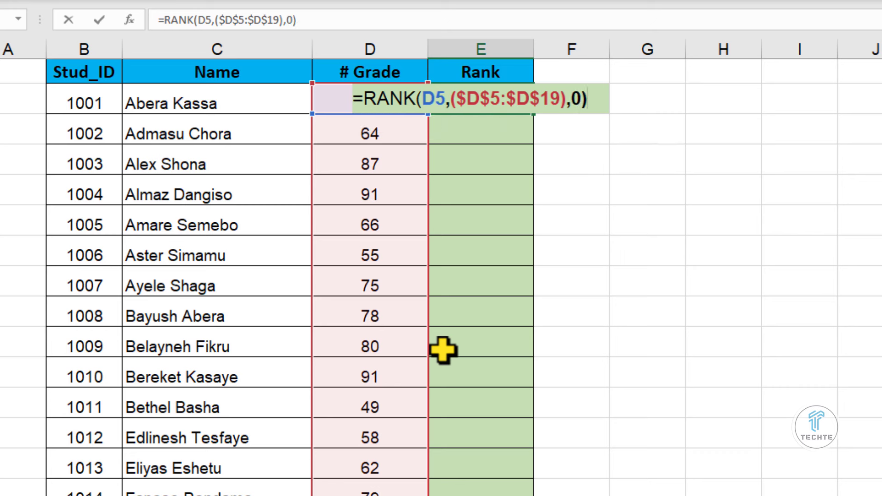
key(Return)
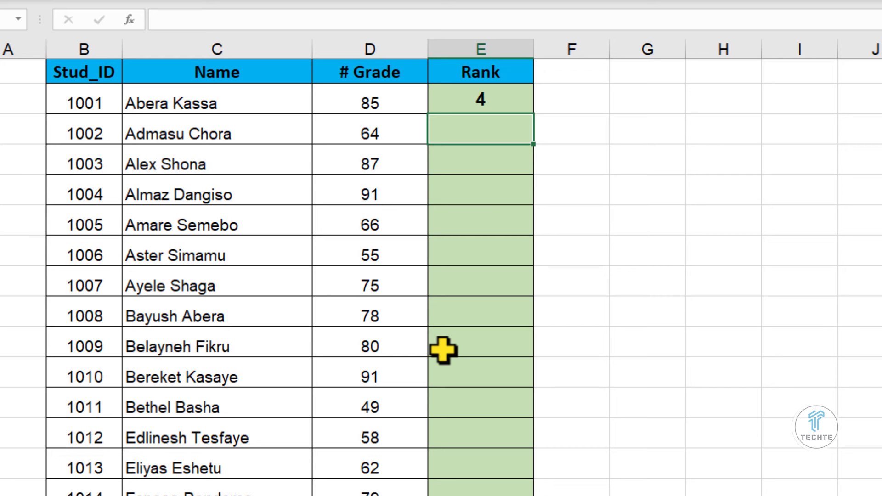
Fill the E5 RANK formula down to E19 and confirm E8 references D8
click(477, 101)
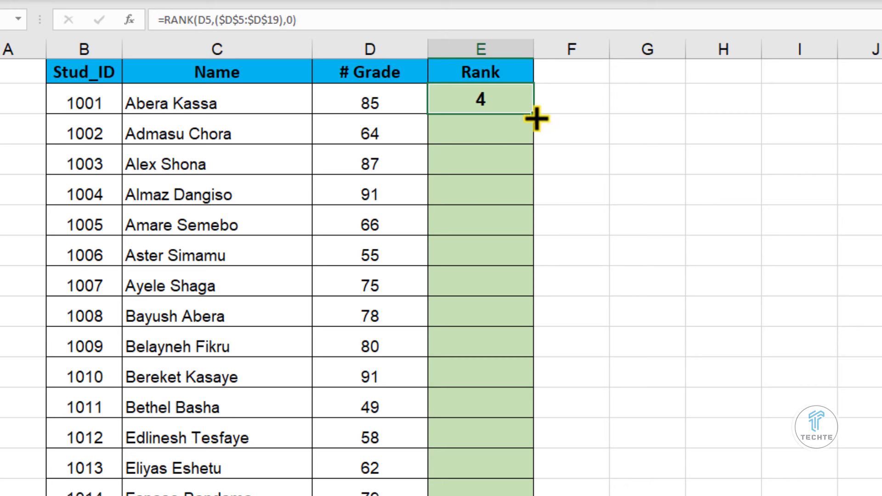
double_click(537, 118)
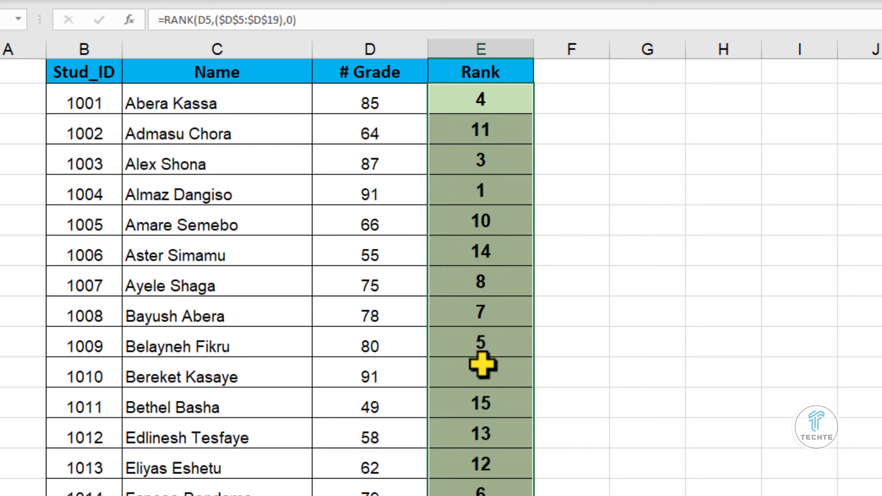
scroll(482, 366, down, 1)
scroll(483, 366, up, 1)
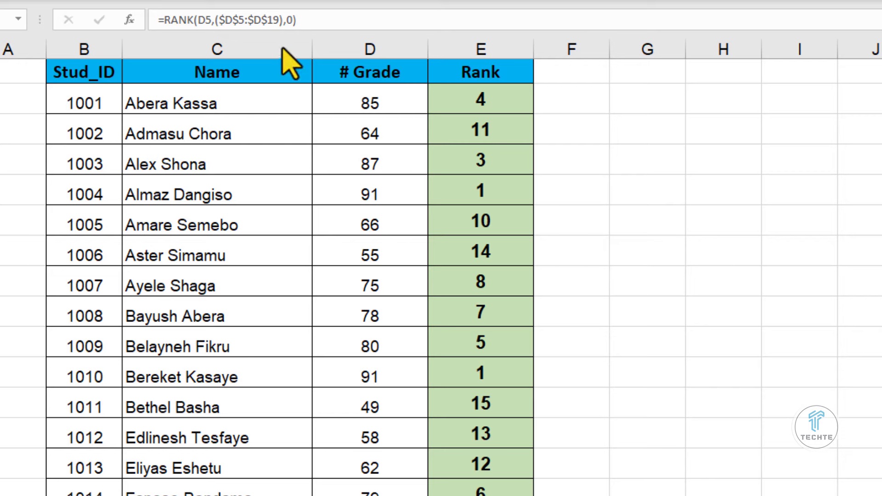
scroll(508, 268, up, 1)
scroll(503, 260, down, 1)
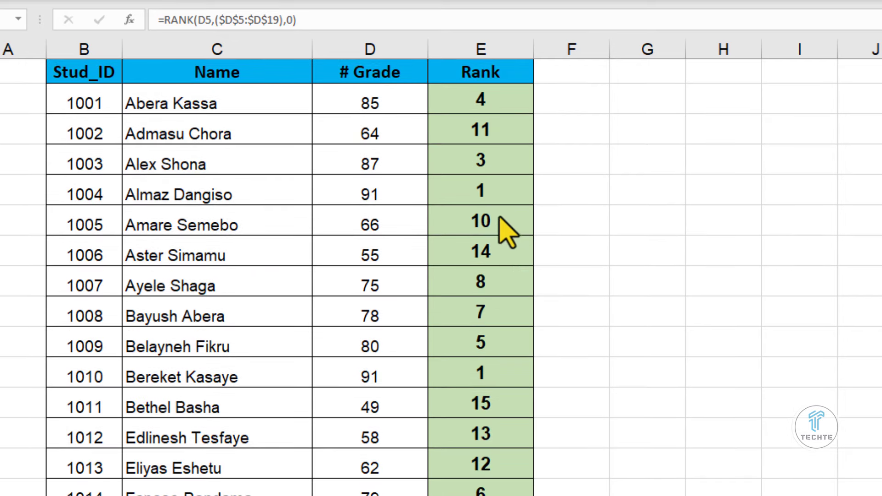
click(480, 193)
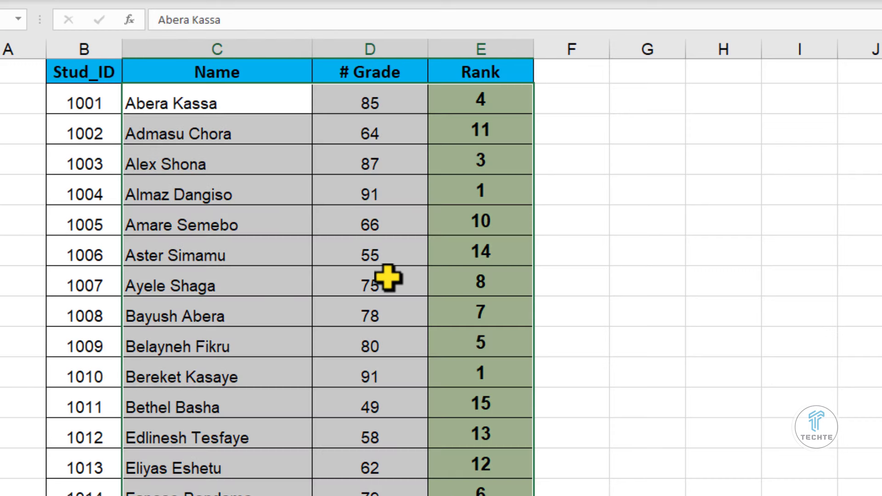
Select E5 in the student table and bring up the Data ribbon commands
click(425, 274)
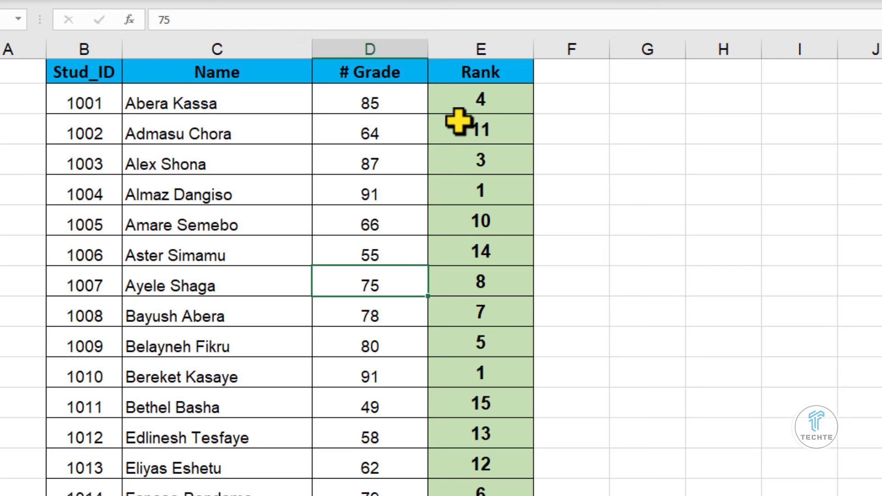
click(477, 96)
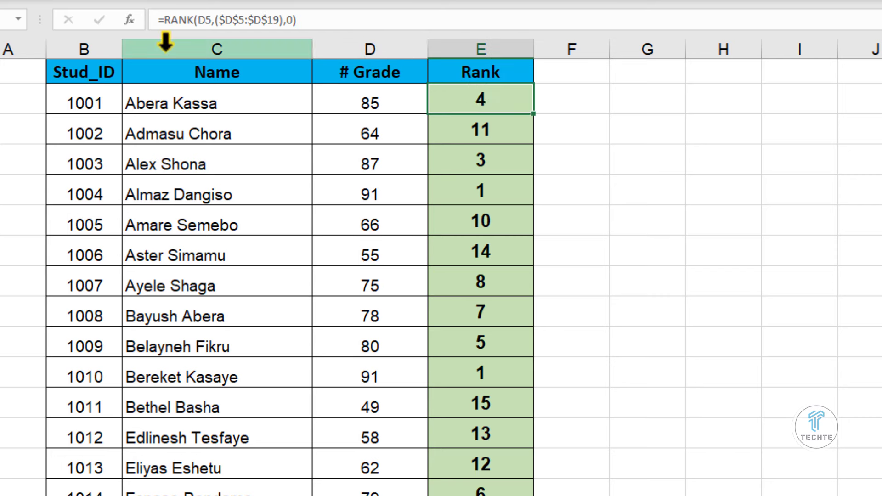
click(389, 2)
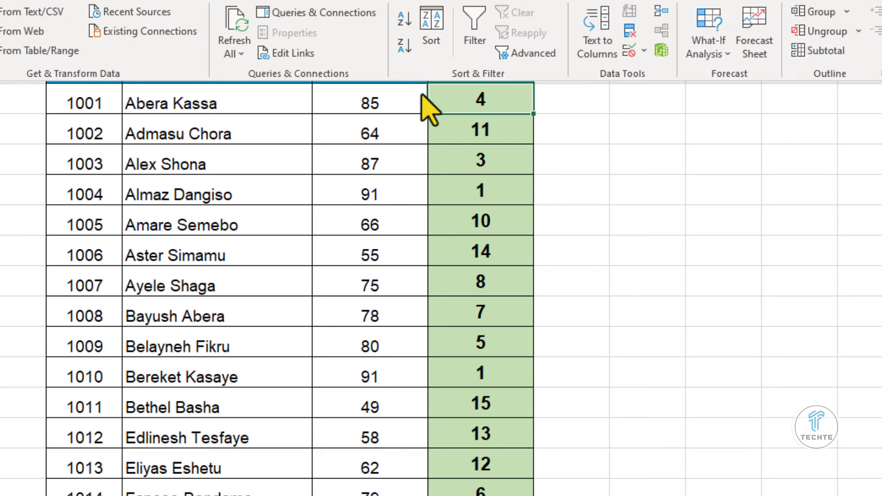
Sort the student table by Rank on Cell Values, Smallest to Largest
click(438, 33)
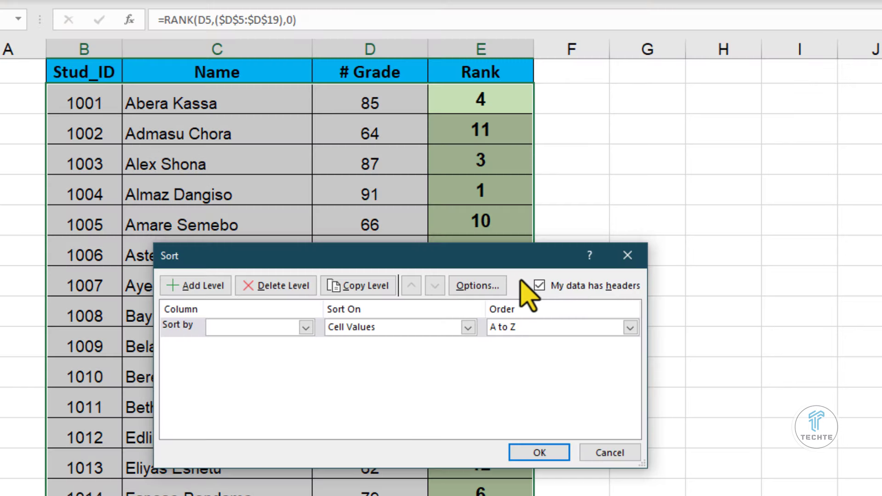
click(306, 328)
click(222, 377)
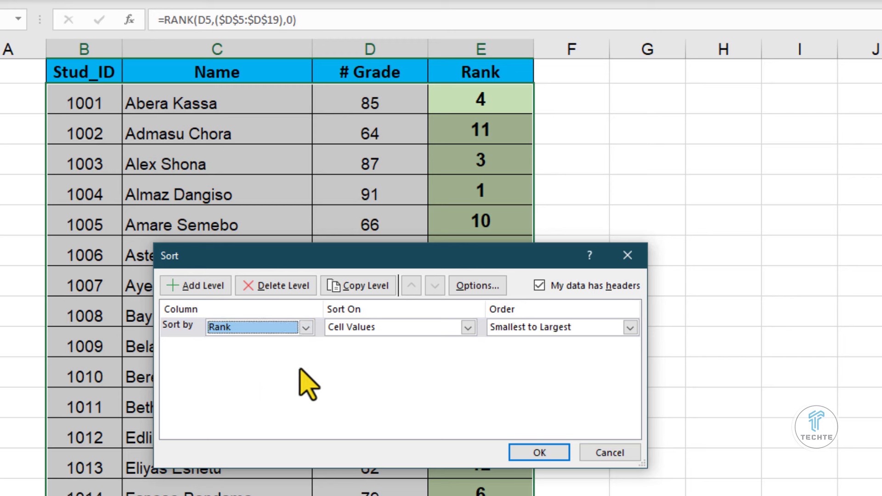
click(468, 328)
click(469, 328)
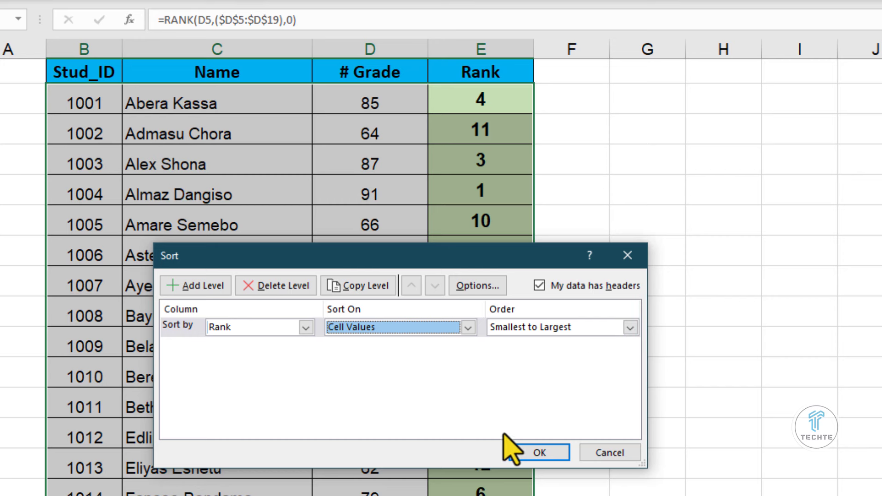
click(537, 450)
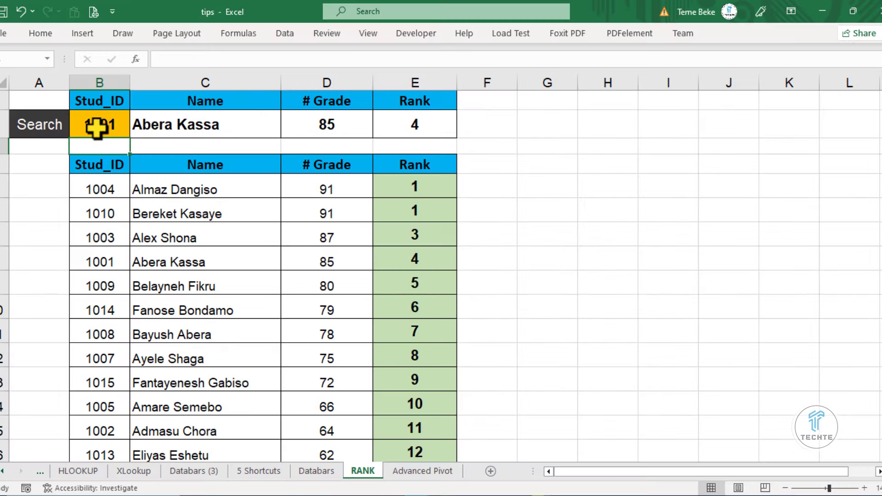
Enter Stud_IDs 1002, 1003 and 1004 in B2 in turn to test the search row
click(95, 127)
text(1002)
key(Return)
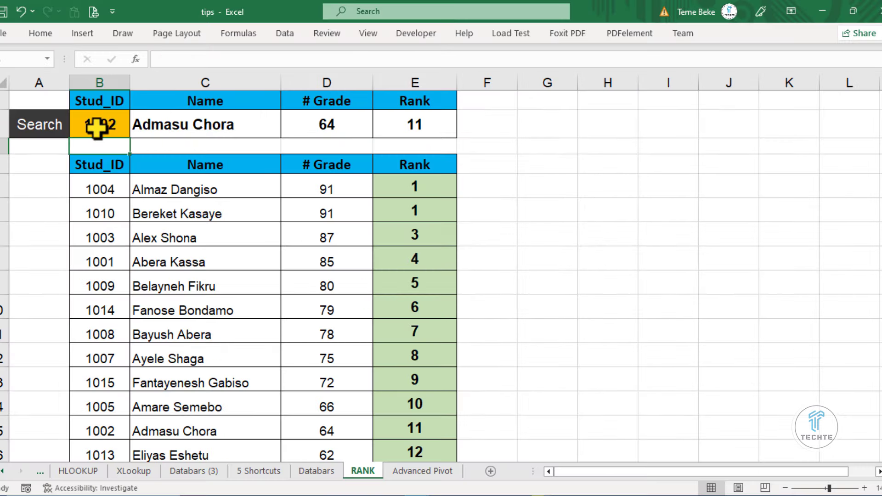
click(97, 128)
text(1003)
key(Return)
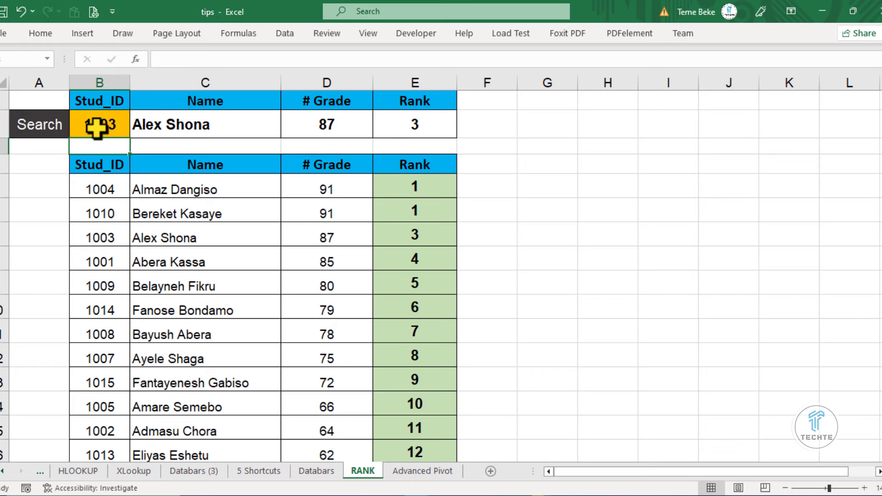
click(97, 128)
text(1004)
key(Return)
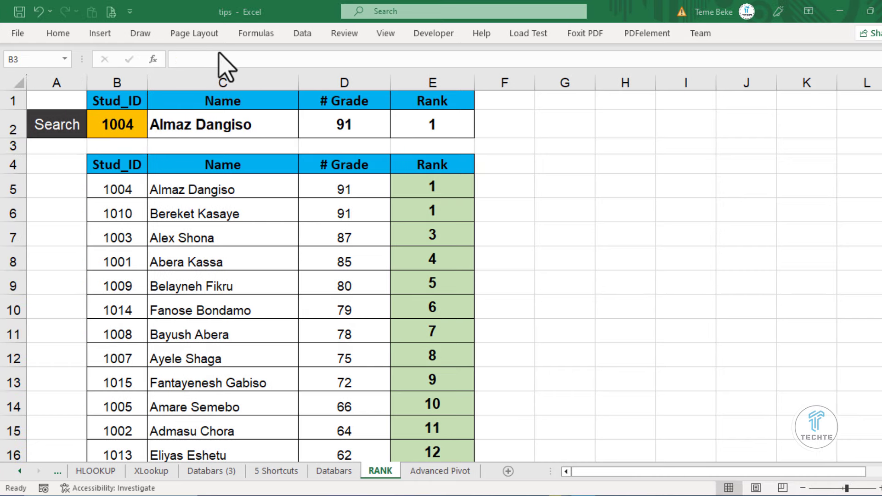
Cancel the partial entry and clear the search row's Stud_ID and results
scroll(235, 206, down, 3)
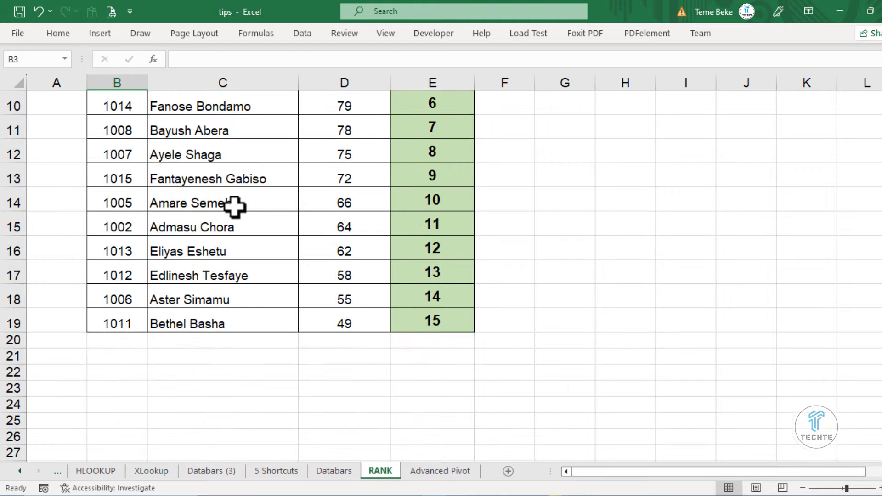
scroll(234, 206, up, 3)
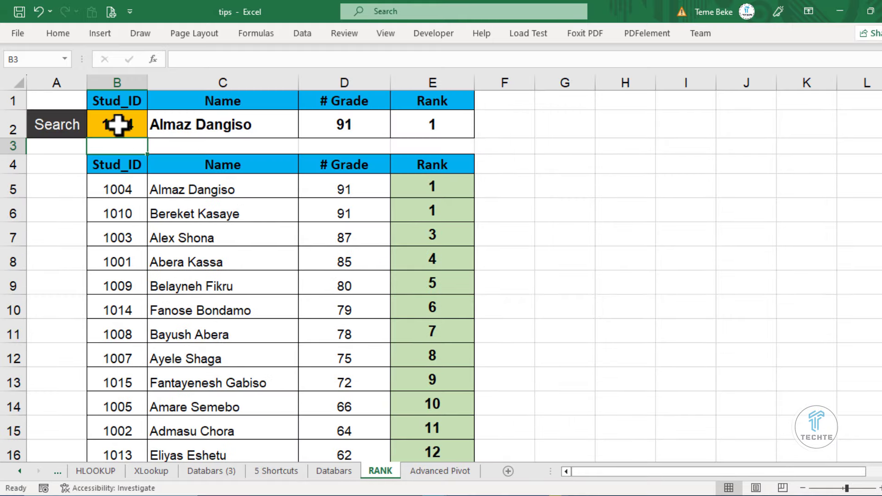
click(117, 125)
text(100)
key(Return)
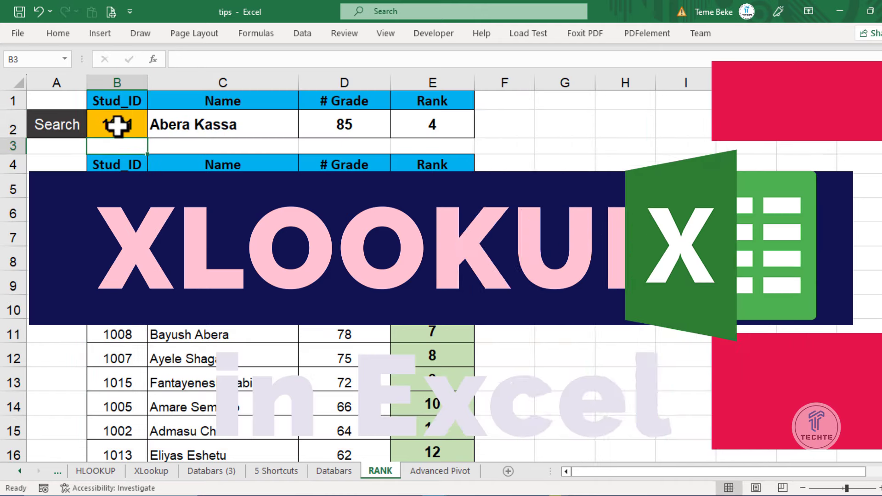
click(118, 123)
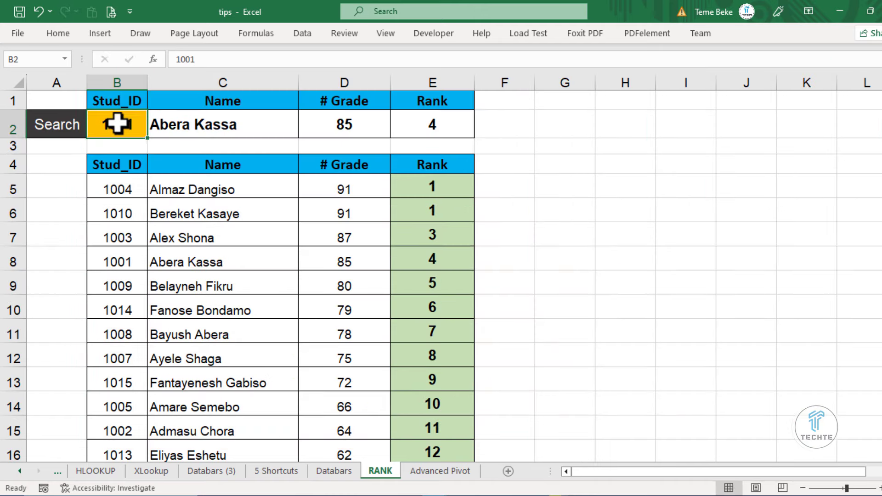
text(10)
key(Escape)
key(Delete)
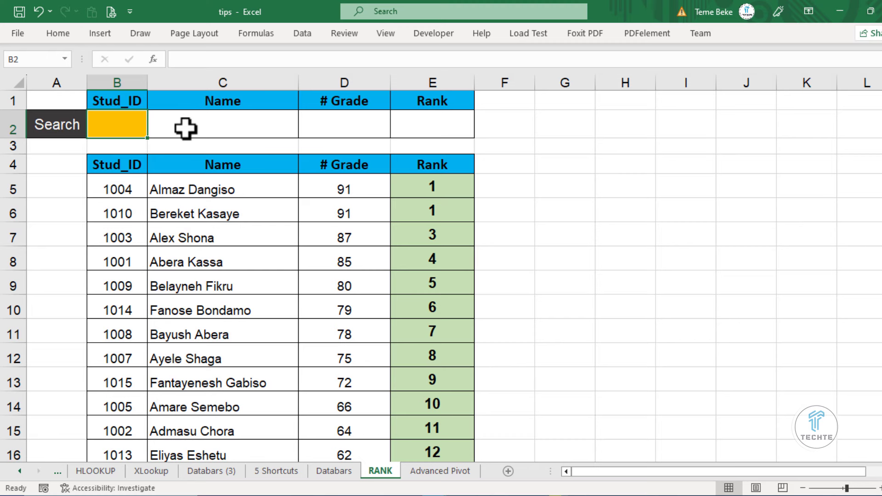
Begin =XLOOKUP(B2,B5:B19, in C2, matching B2 against the Stud_ID column
click(186, 129)
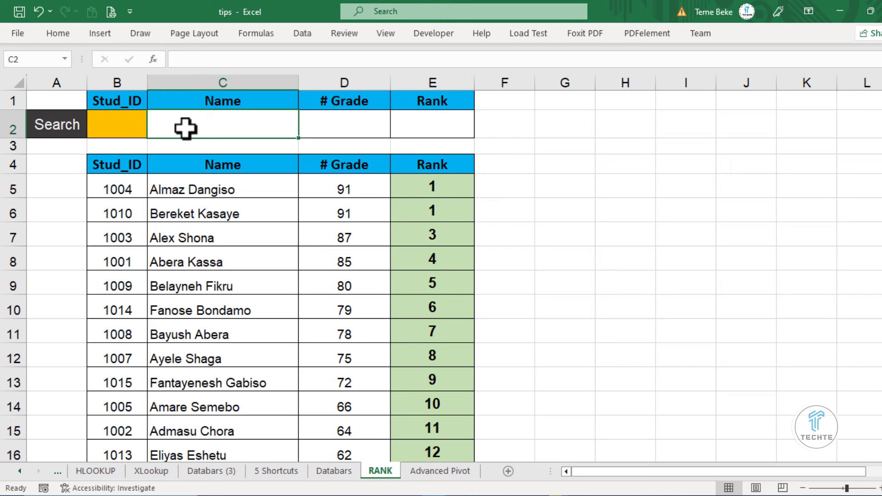
text(=x)
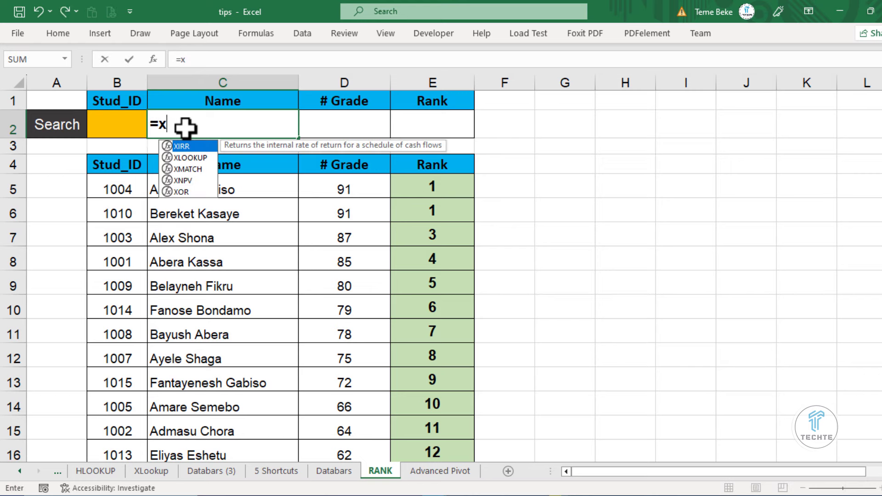
text(l)
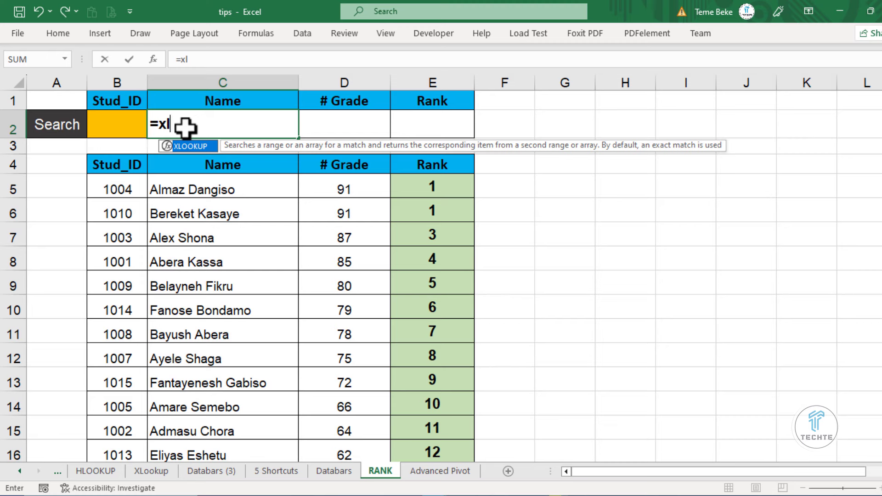
key(Tab)
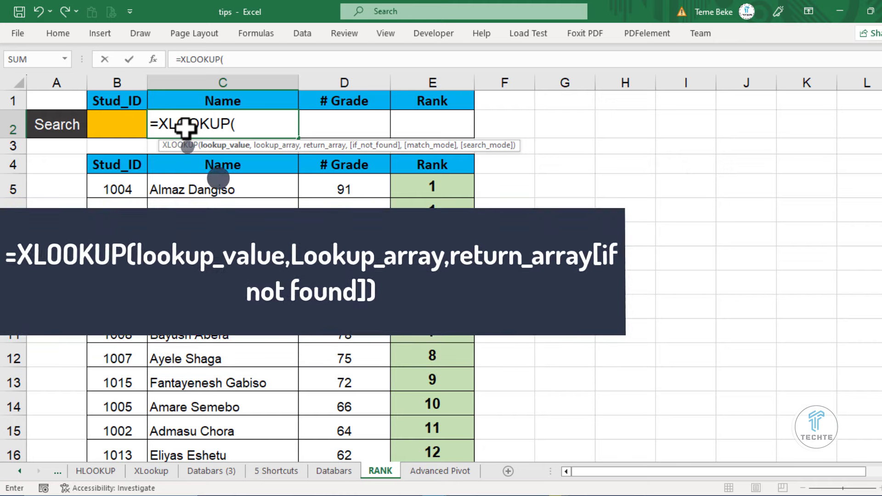
click(120, 124)
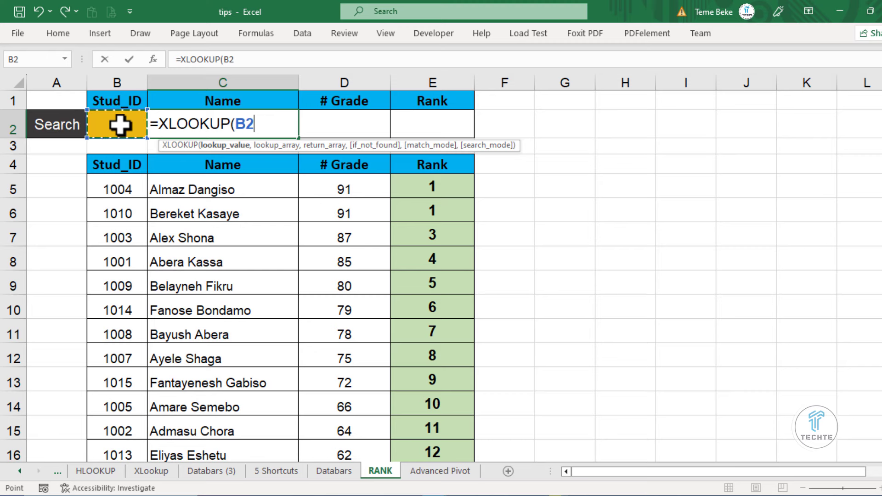
text(,)
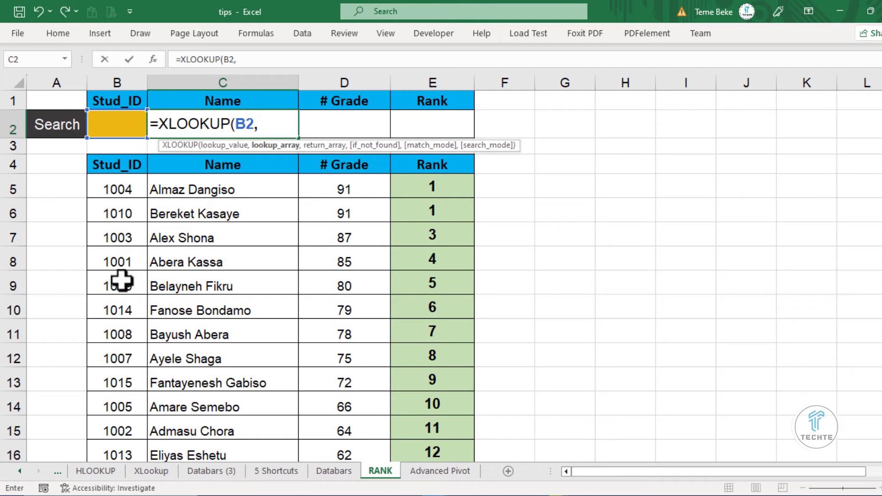
drag(120, 186, 138, 474)
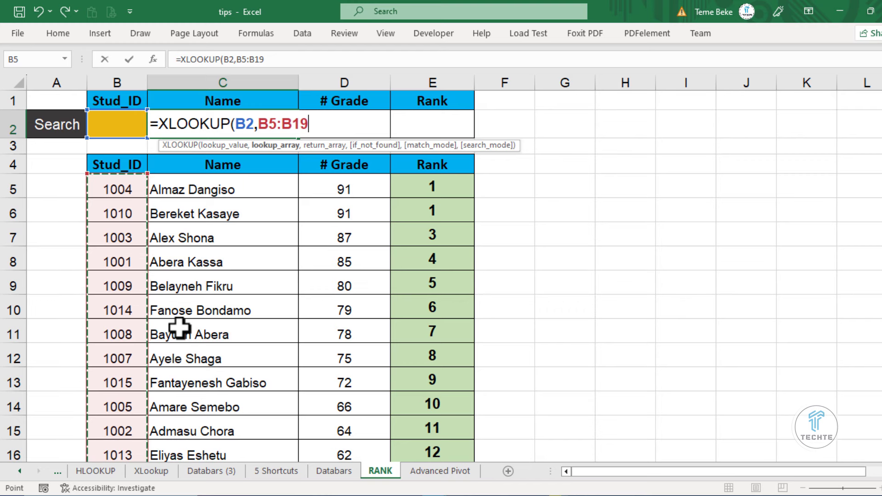
Complete C2 as =XLOOKUP(B2,B5:B19,C5:E19,"Not Found") to return Name through Rank
text(,)
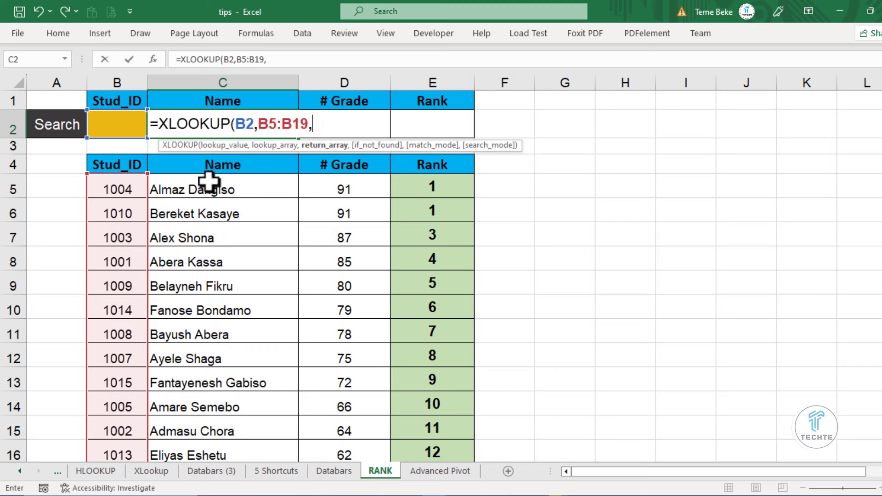
mouse_move(212, 184)
mouse_down()
mouse_move(392, 292)
mouse_move(416, 441)
mouse_up()
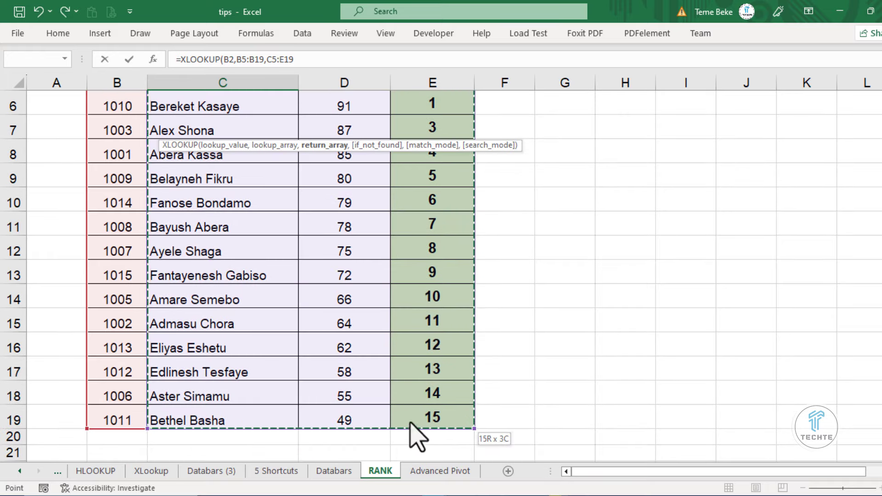
scroll(383, 297, up, 2)
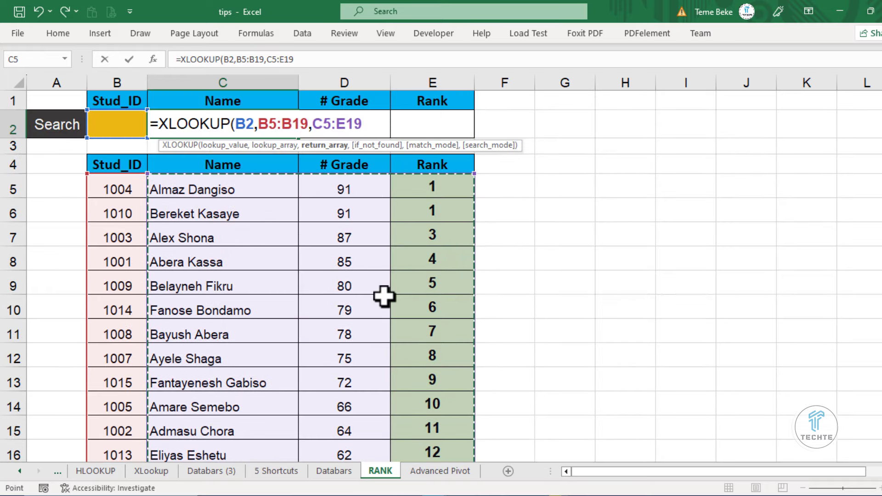
text(,)
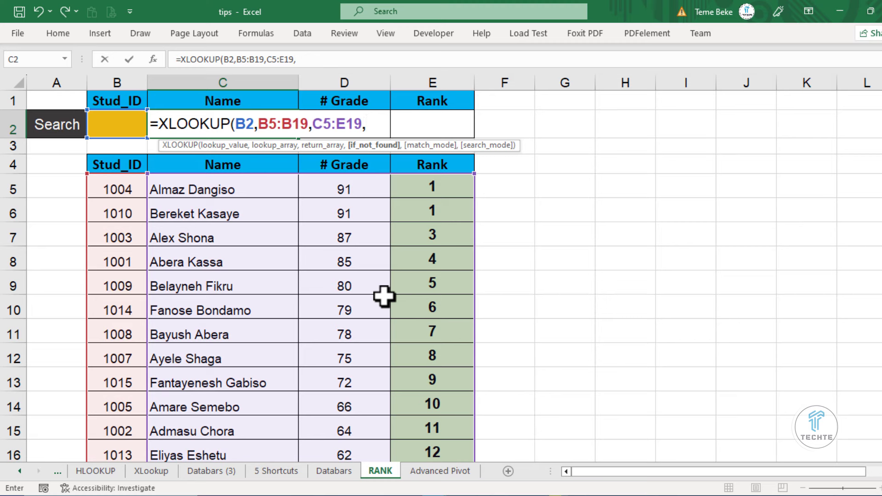
text(")
text(Not)
text( Foun)
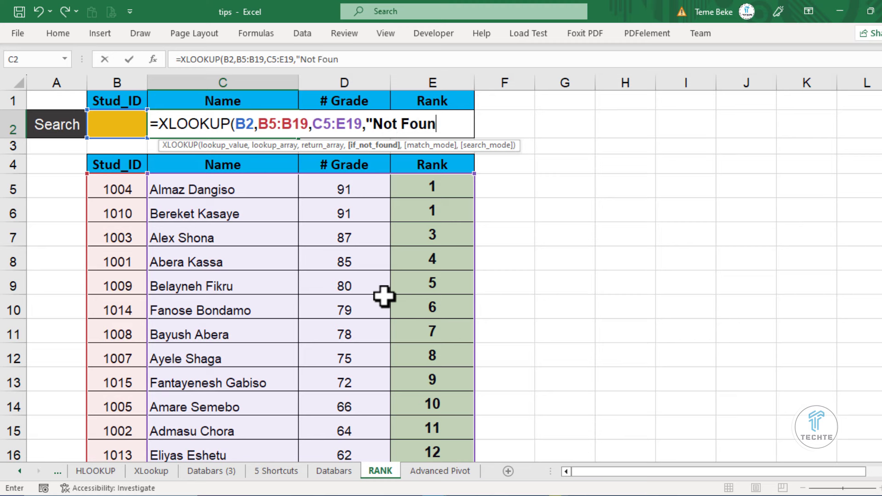
text(d"))
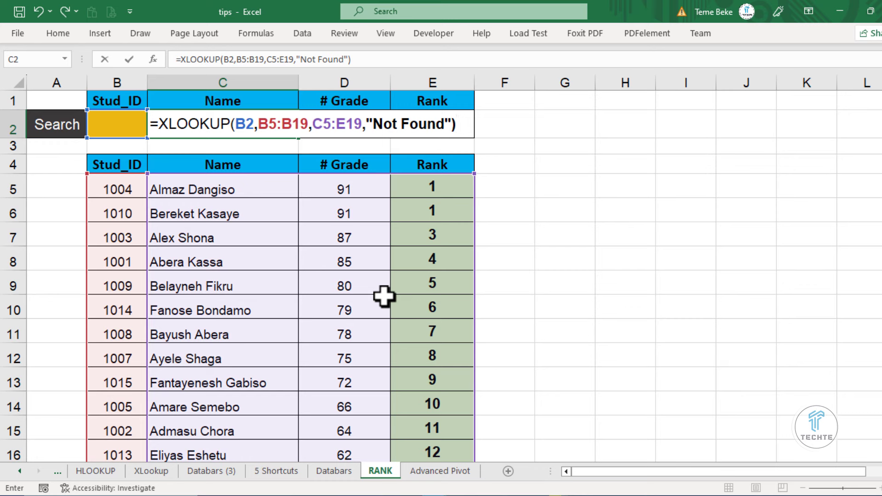
key(Return)
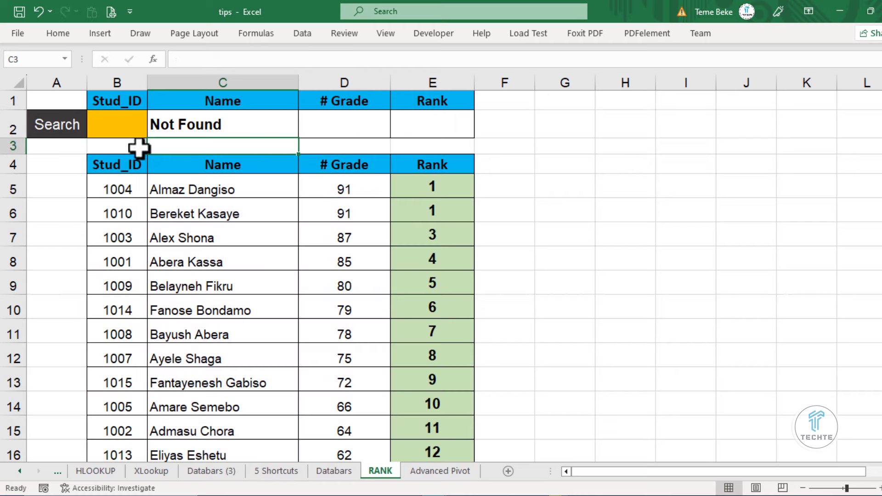
Enter Stud_ID 1004 in B2, returning that student's name, grade 91 and rank 1
click(113, 125)
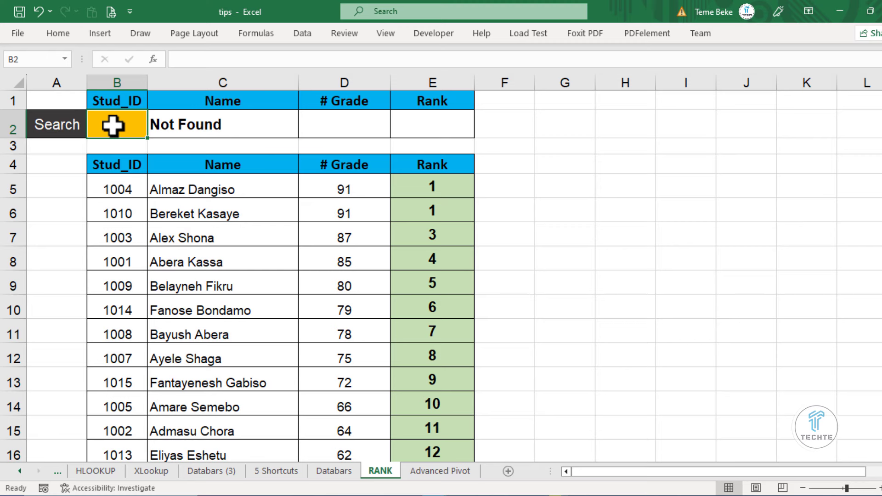
text(1004)
key(Return)
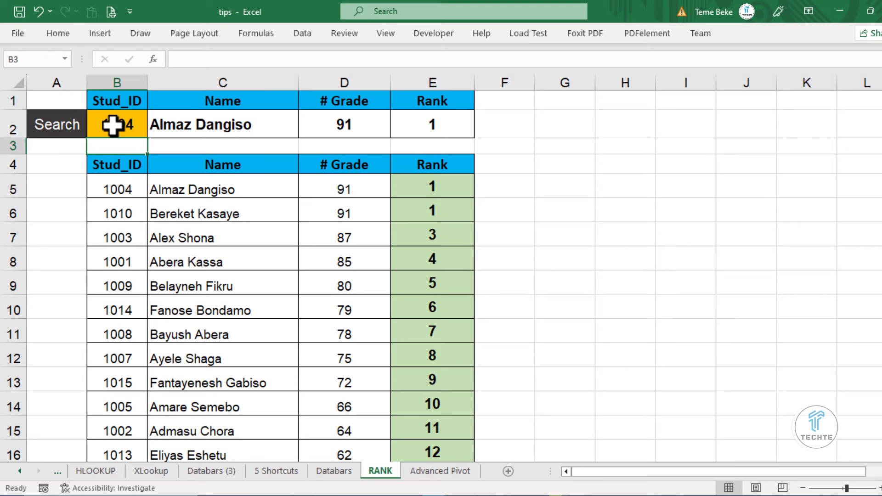